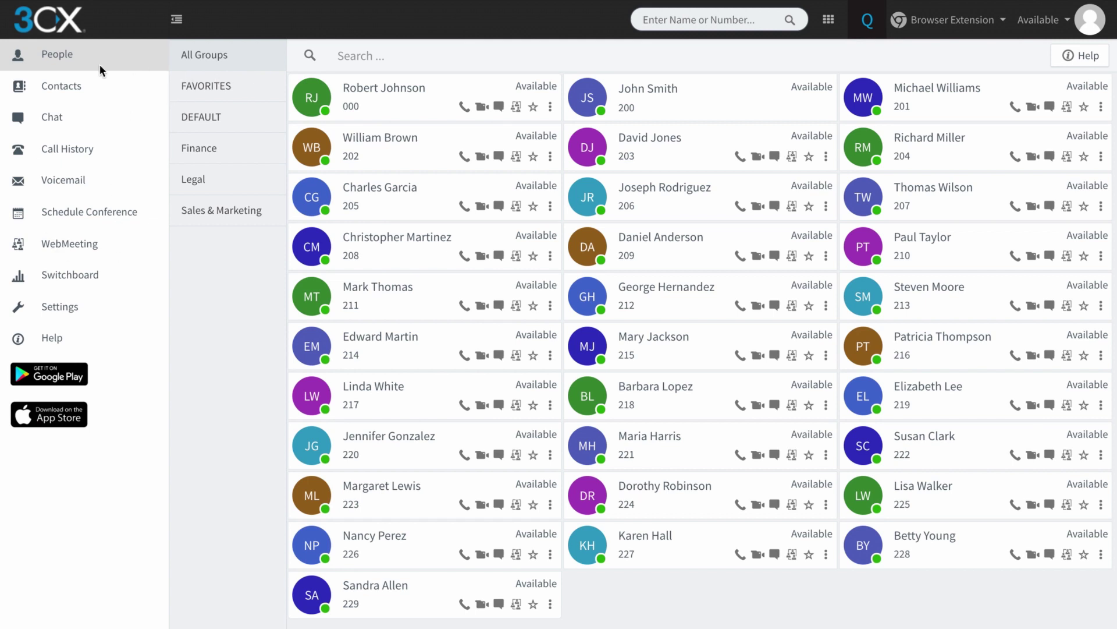
- Browse the contacts, chat conversations and call history, then bring up the presence status list
click(82, 94)
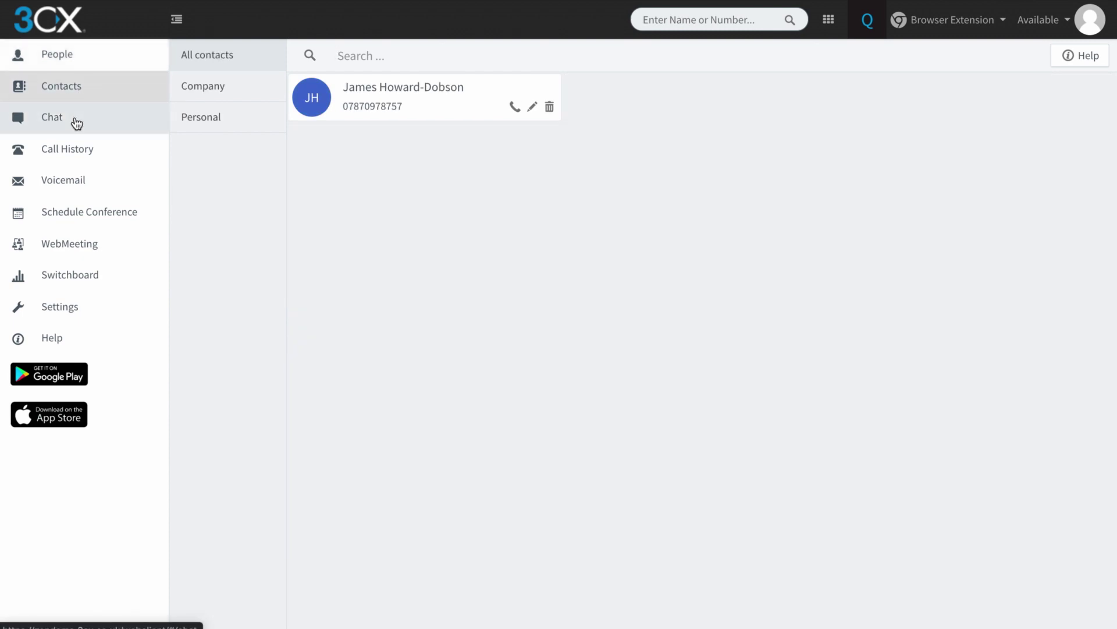
click(75, 120)
click(80, 157)
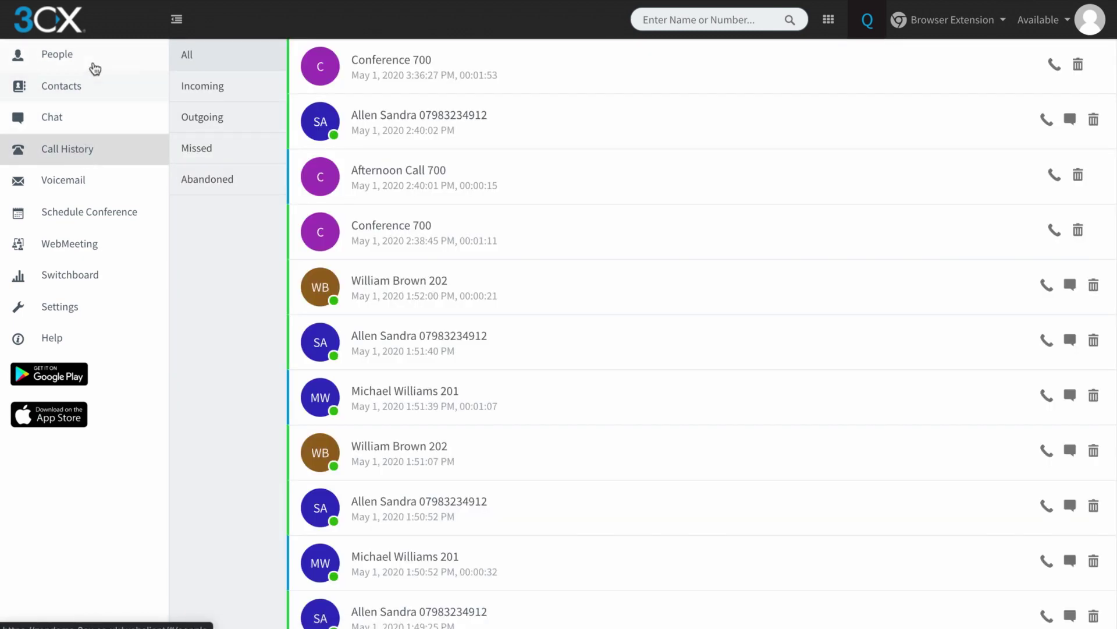
click(98, 60)
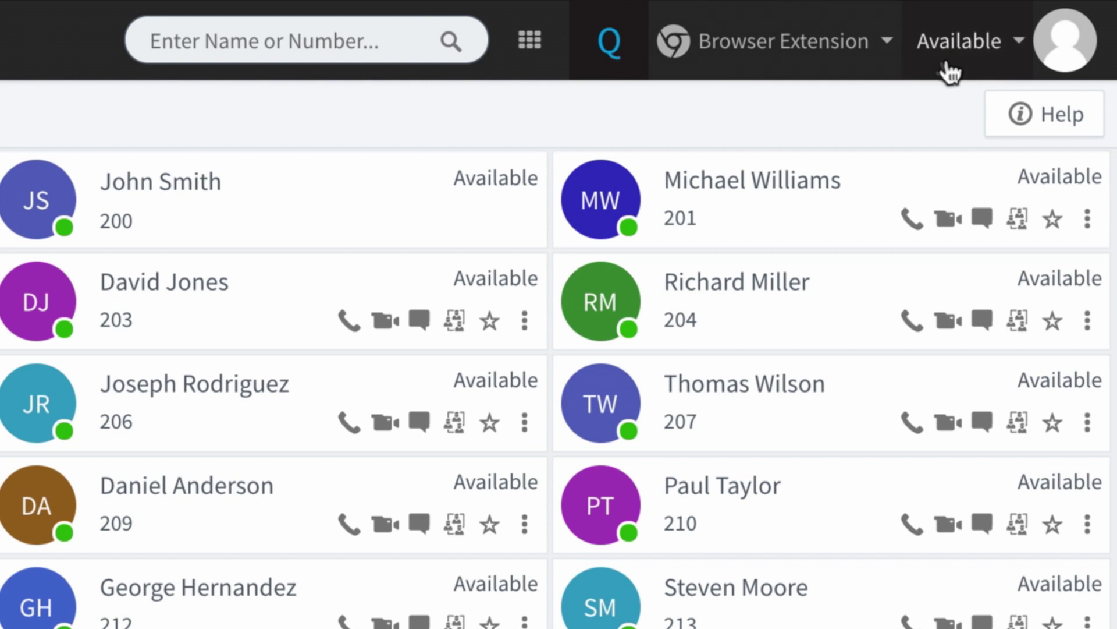
click(1004, 51)
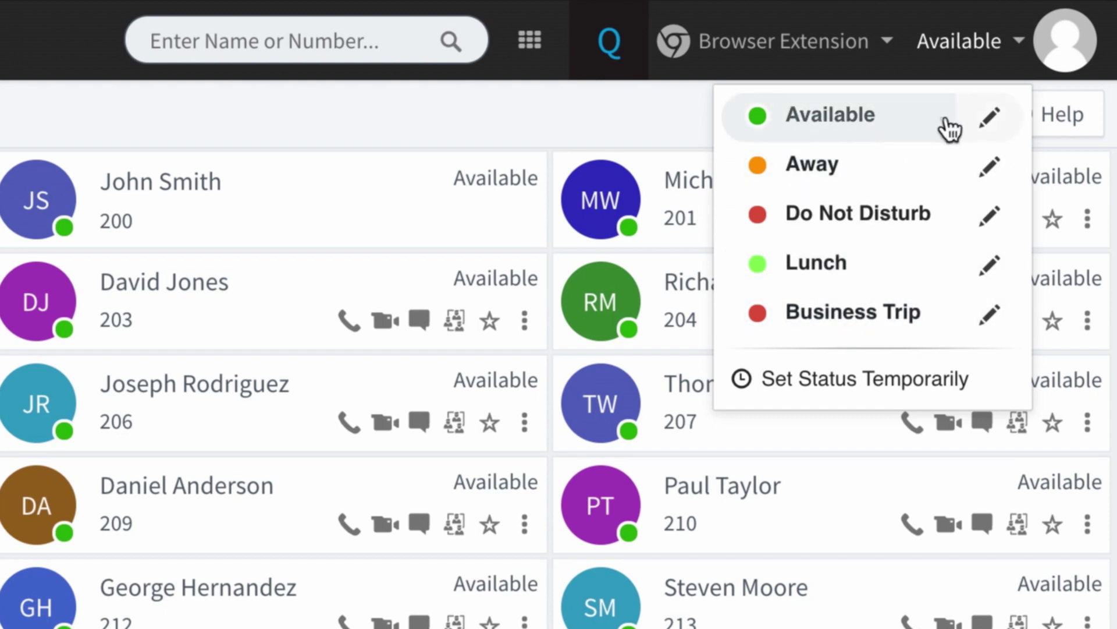
- Leave Available's message as is, save 'Gone out' as Away's message, and switch presence to Away
click(993, 119)
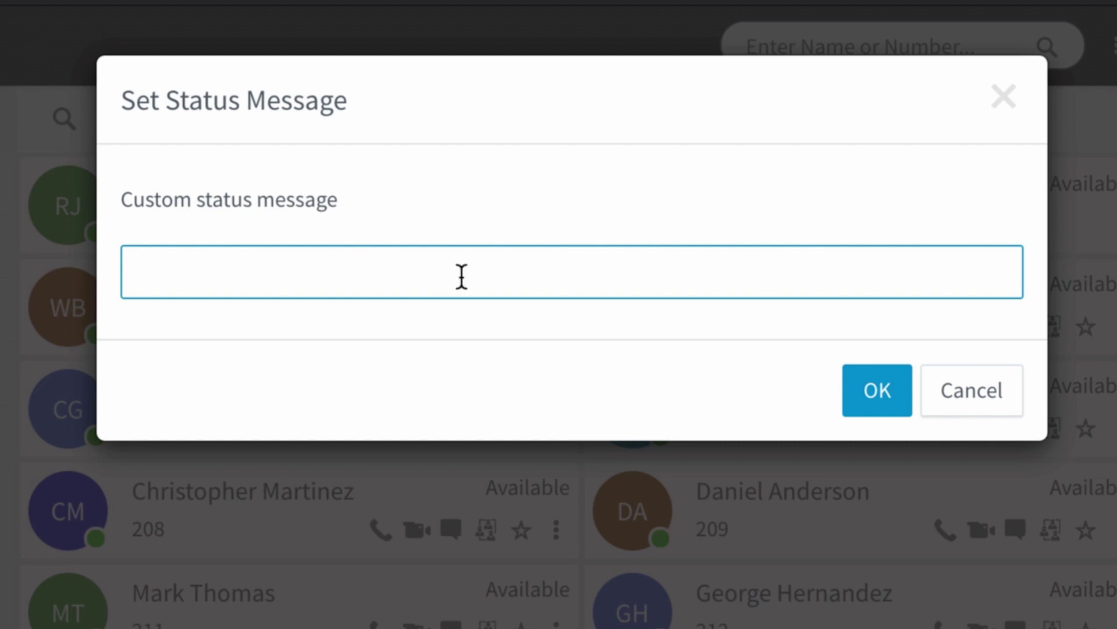
click(890, 391)
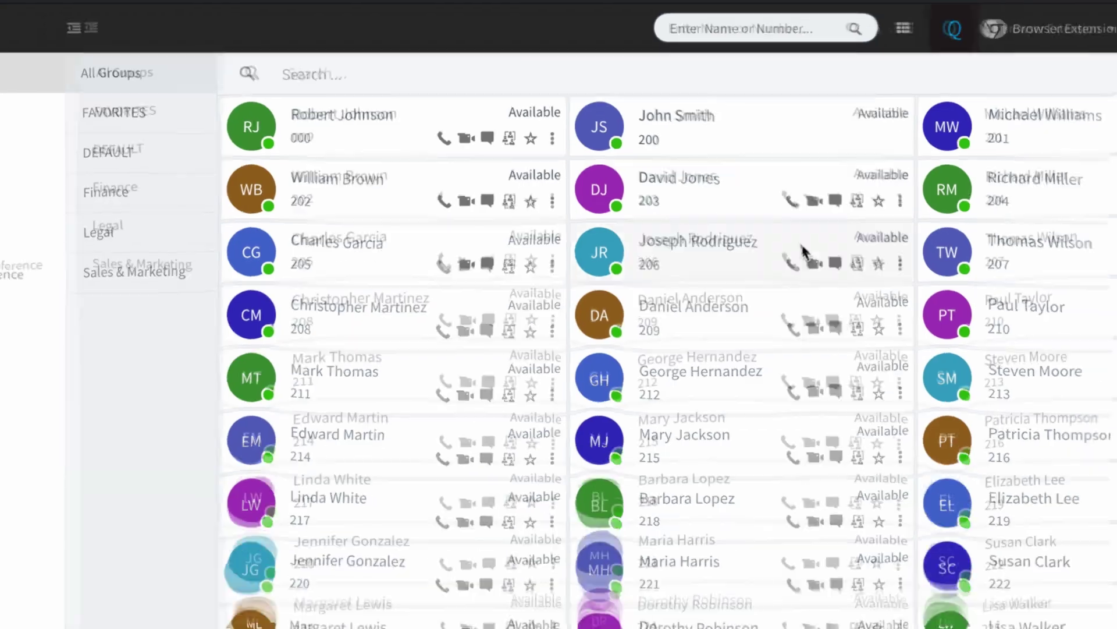
click(1042, 22)
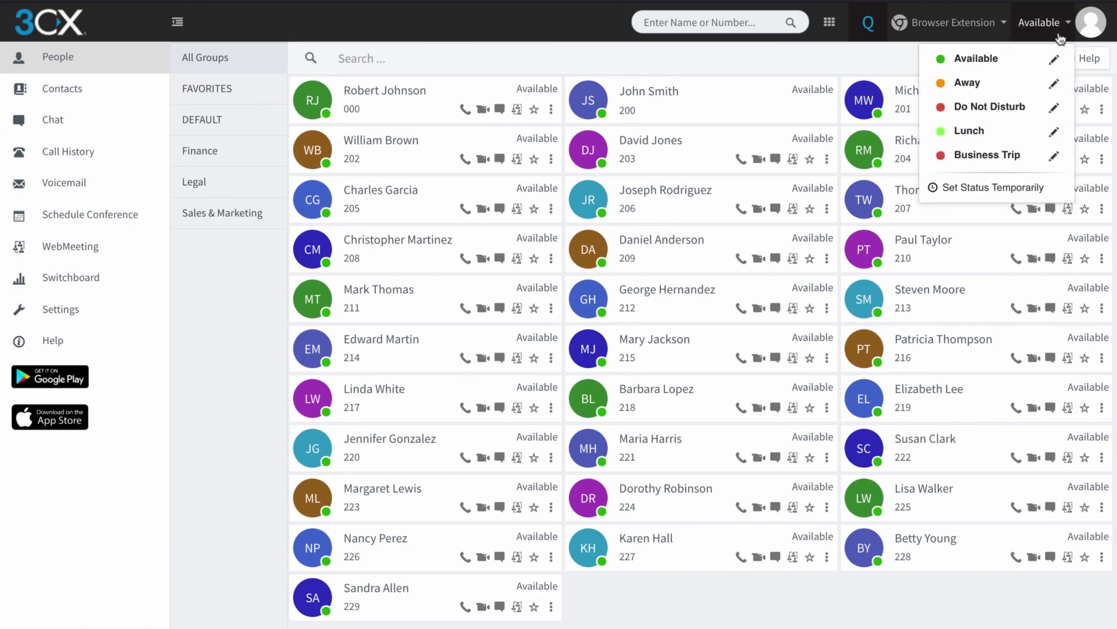
click(1053, 83)
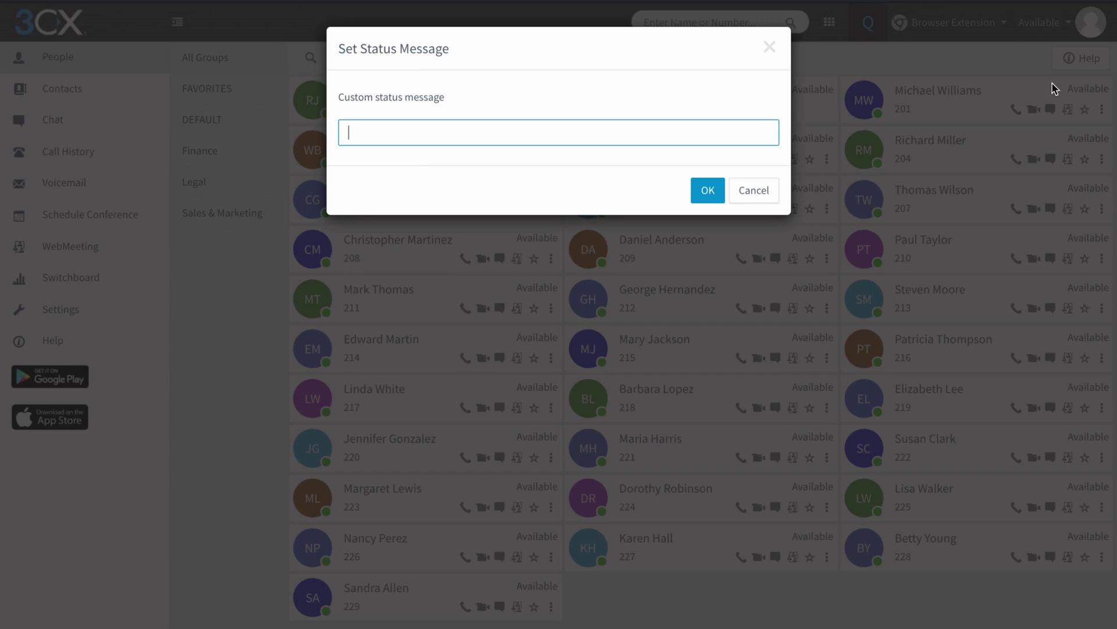
text(Gone out)
click(701, 195)
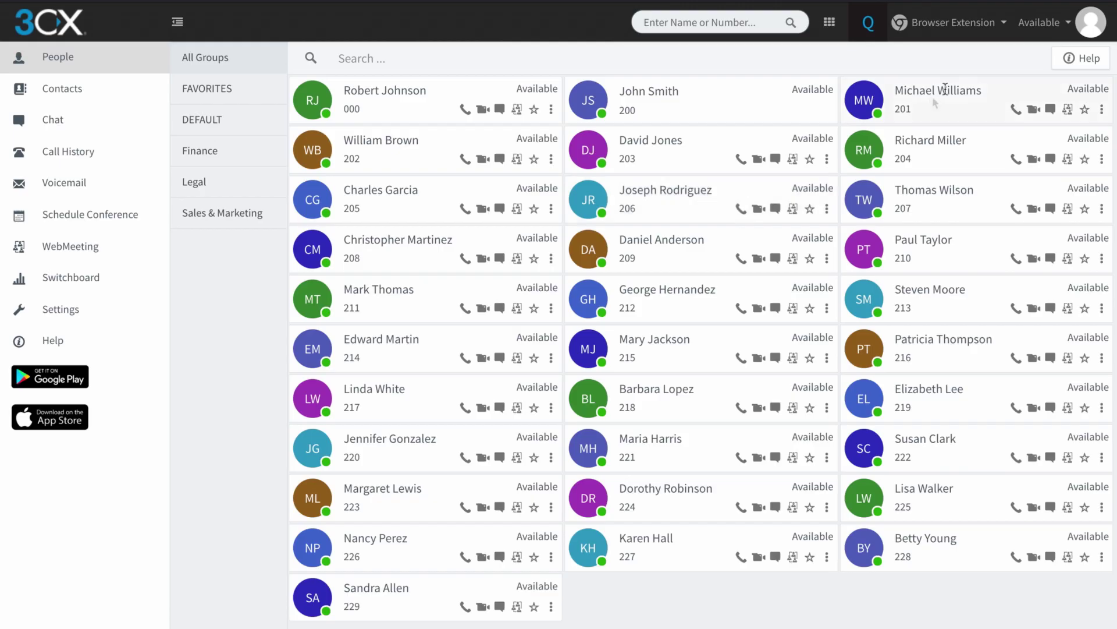
click(1042, 22)
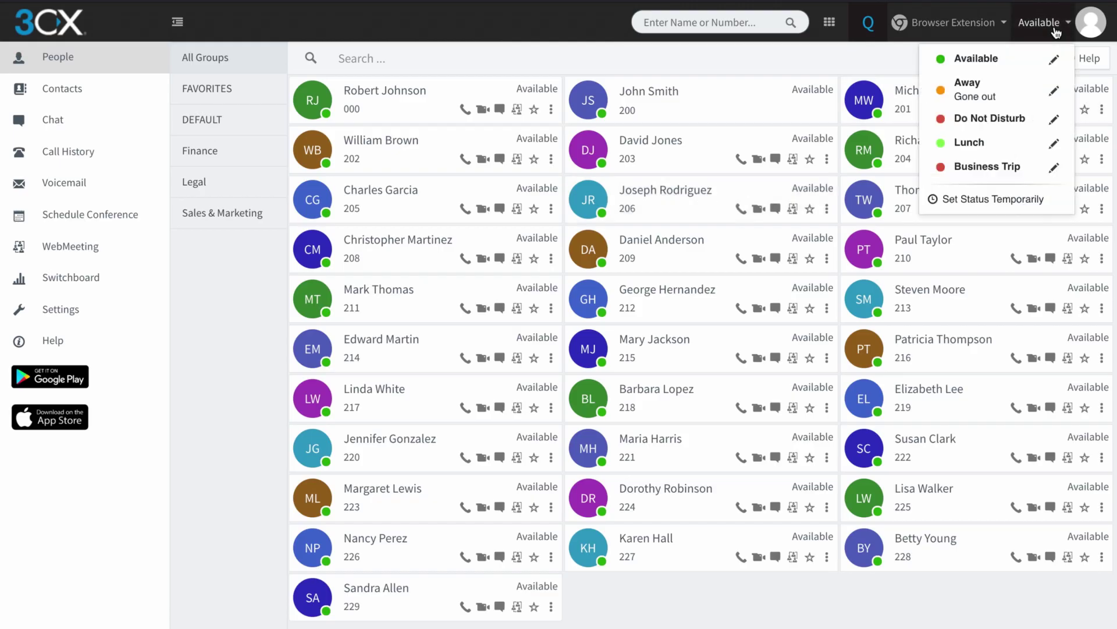
click(996, 96)
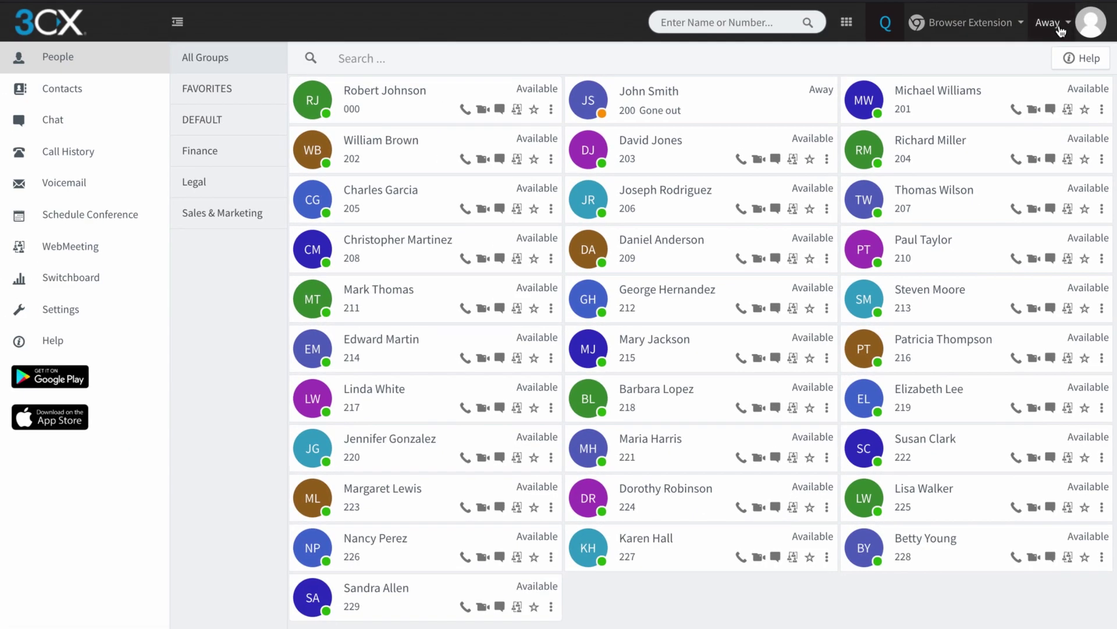
- Set the status to Away temporarily for 15 minutes with the message 'Gone out'
click(1060, 29)
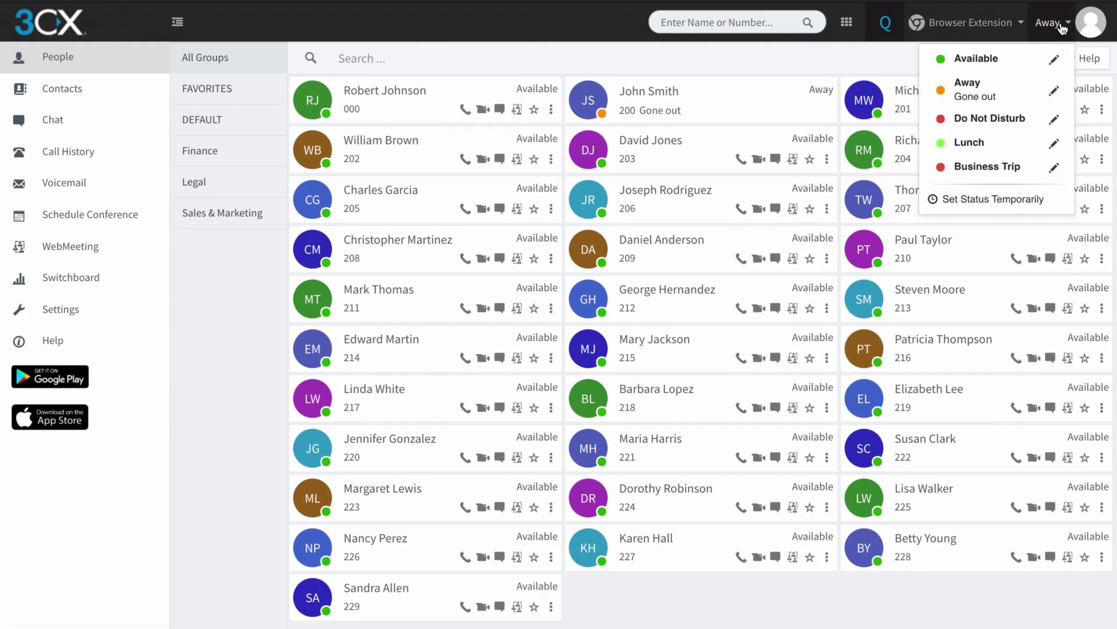
click(993, 201)
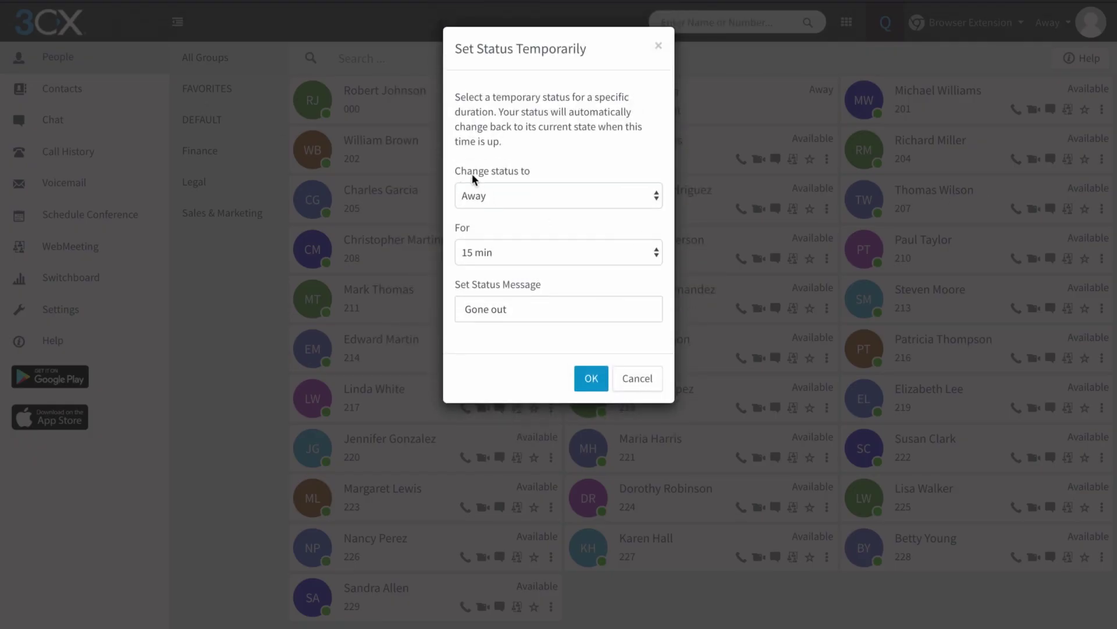
click(600, 199)
click(598, 197)
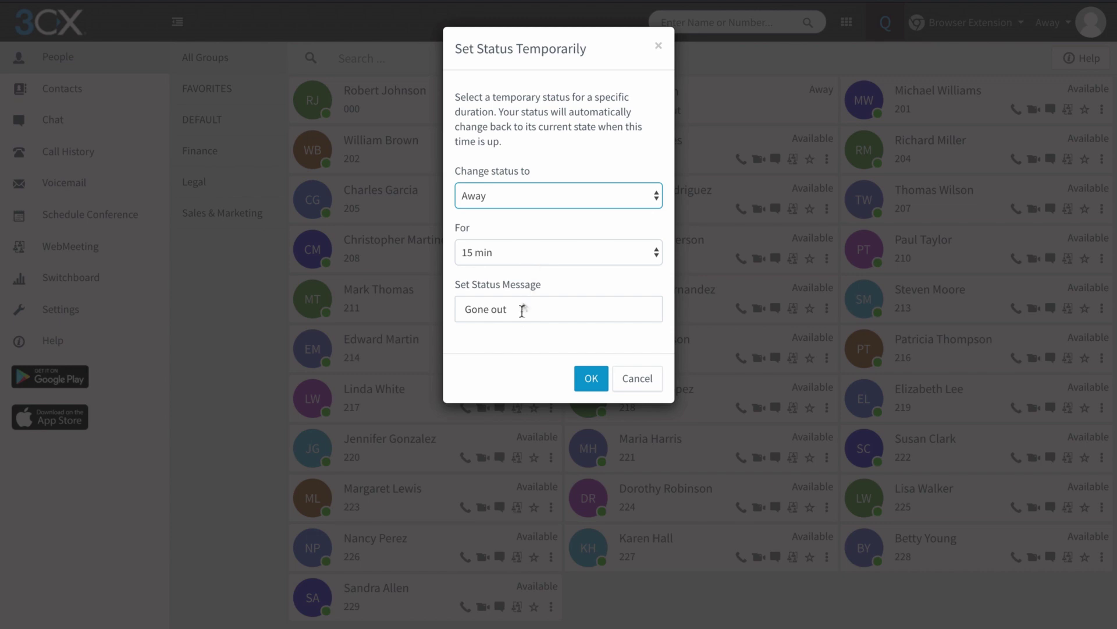
click(590, 382)
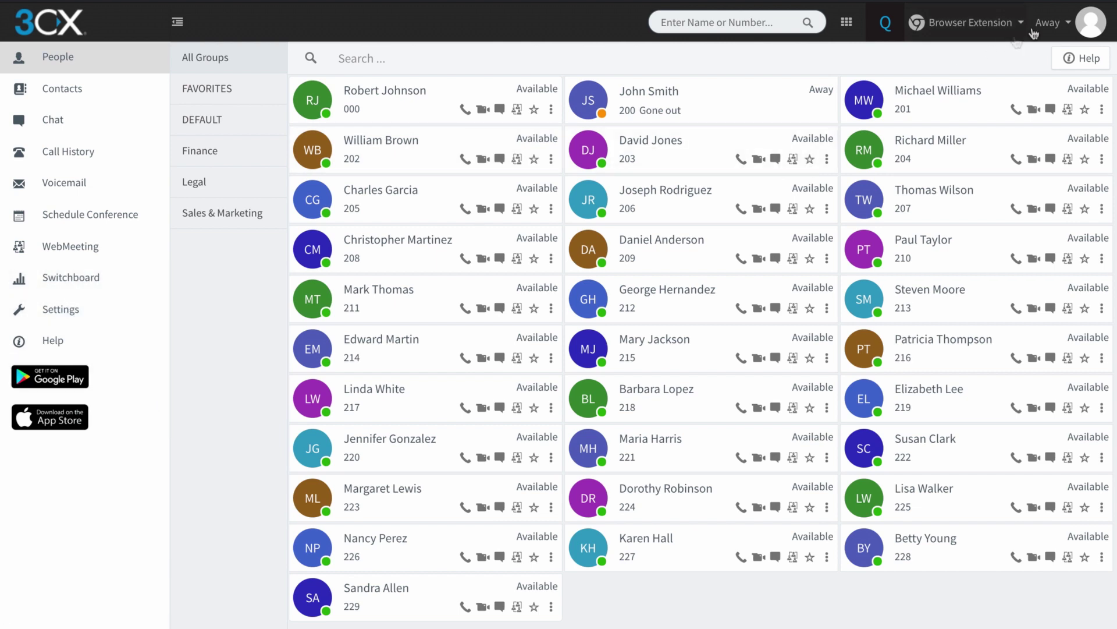
- Return presence to Available and open the personal Settings page
click(1059, 28)
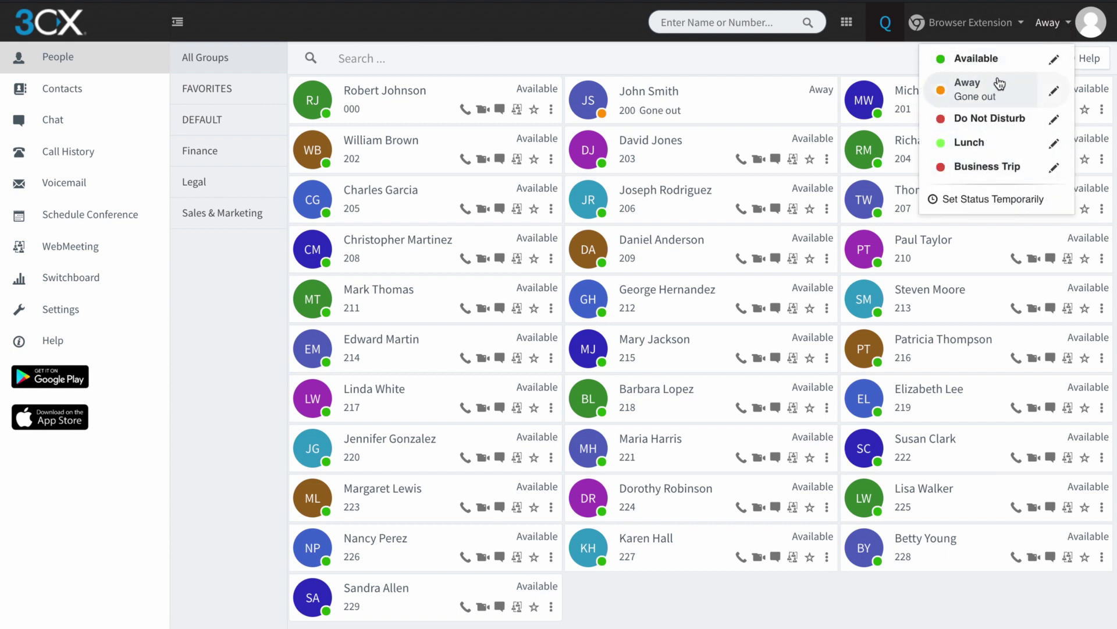
click(1057, 27)
click(1057, 27)
click(989, 55)
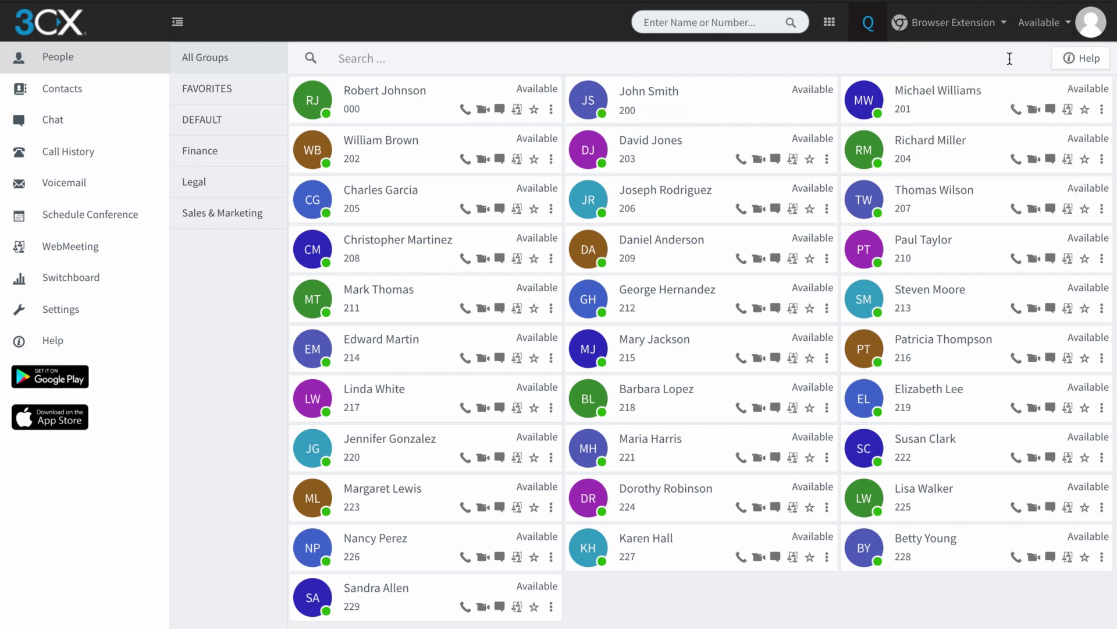
click(65, 316)
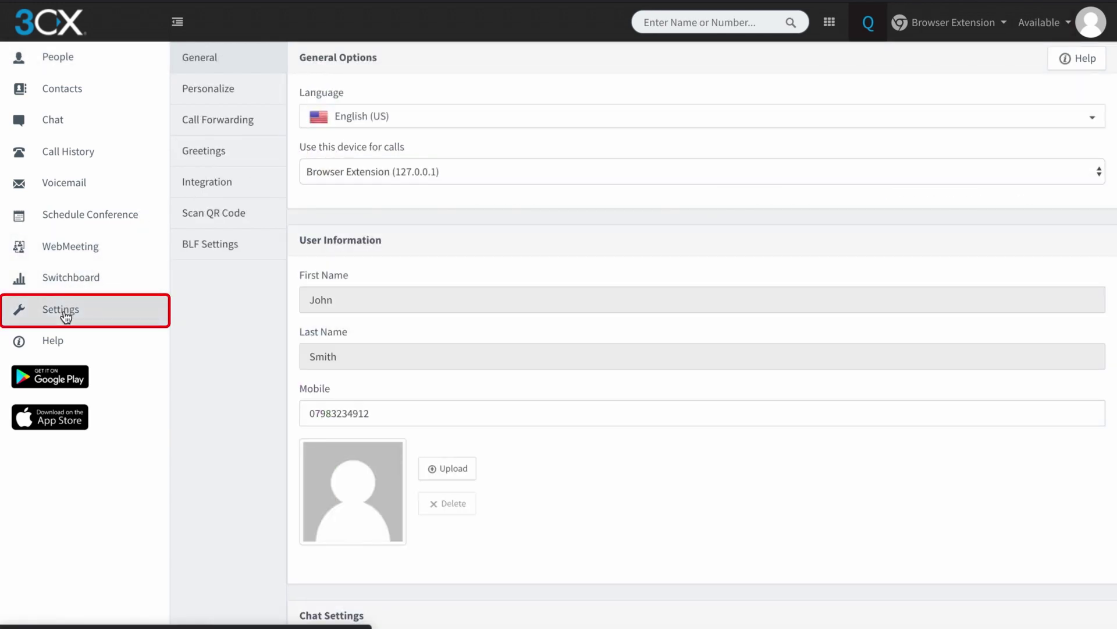
click(224, 125)
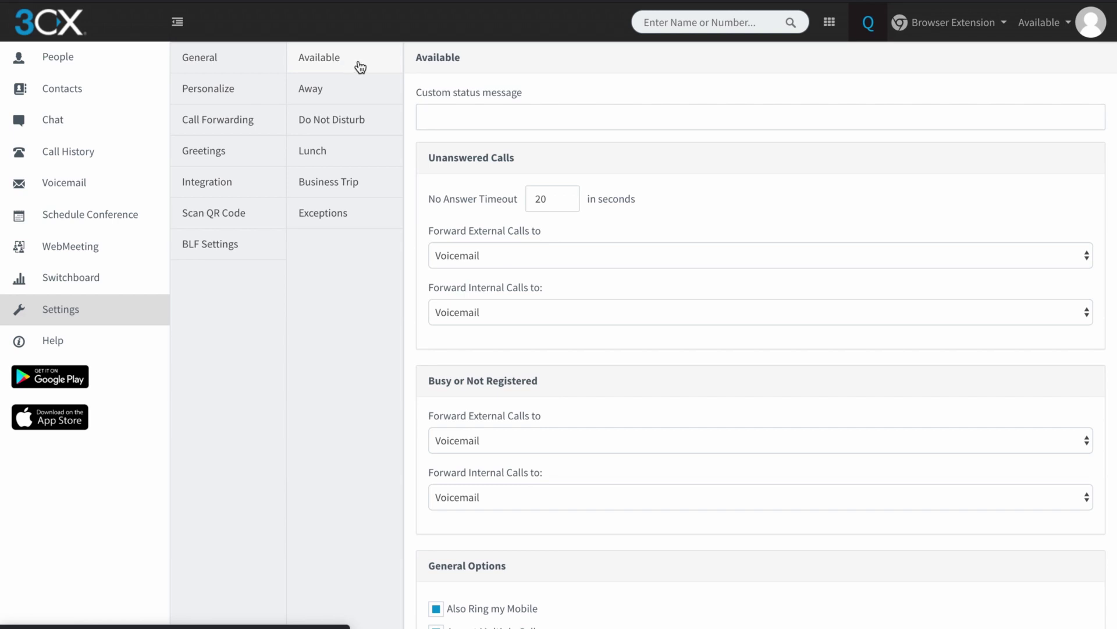
click(441, 115)
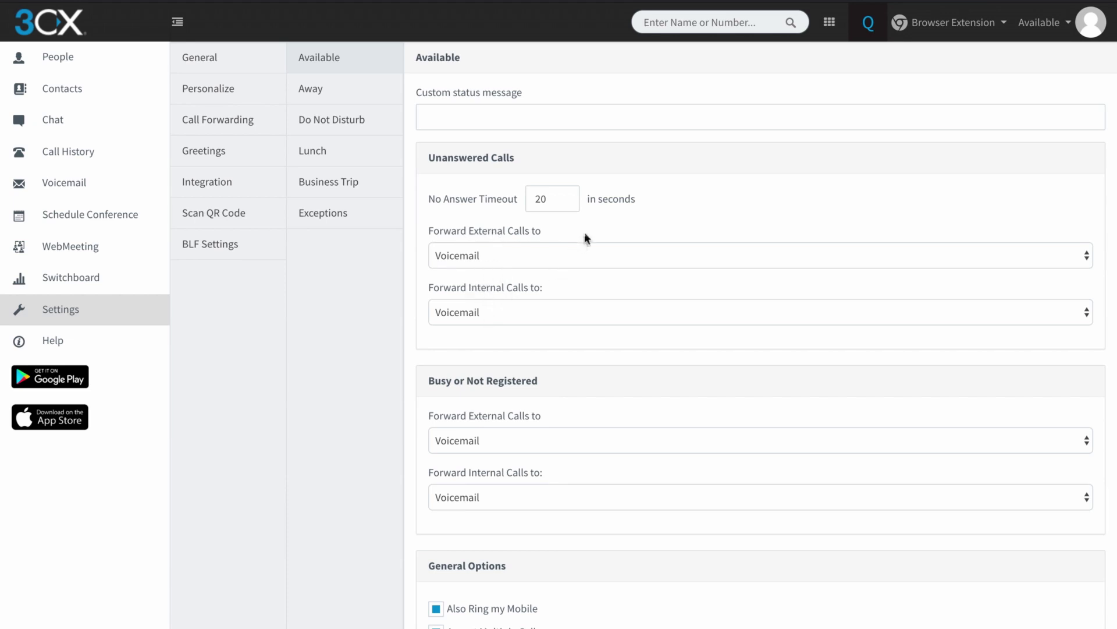
click(499, 256)
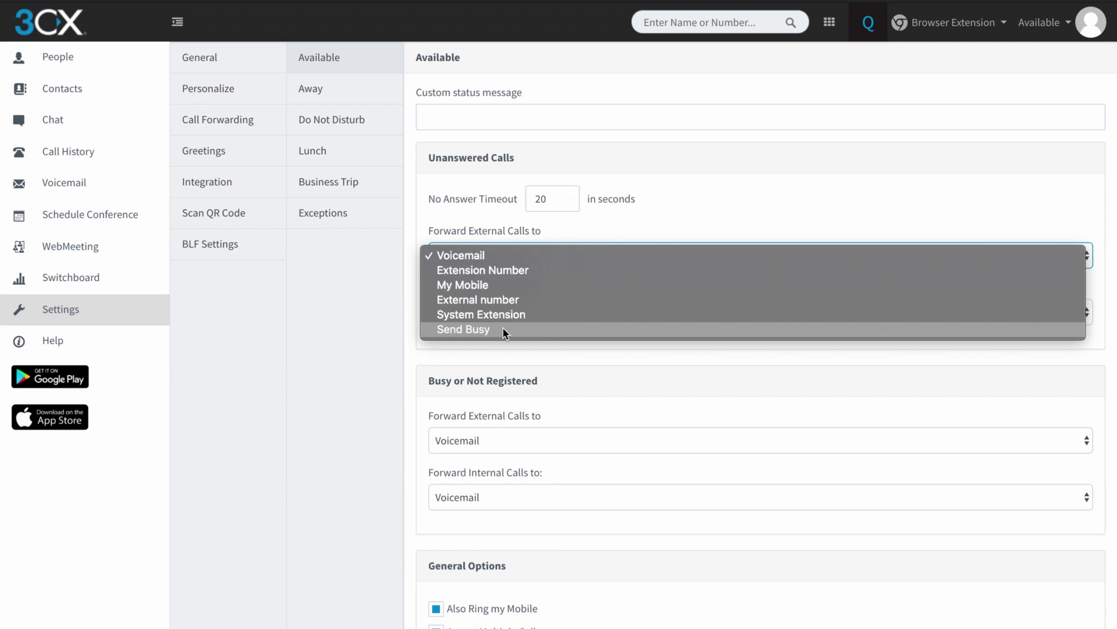
click(627, 223)
click(566, 315)
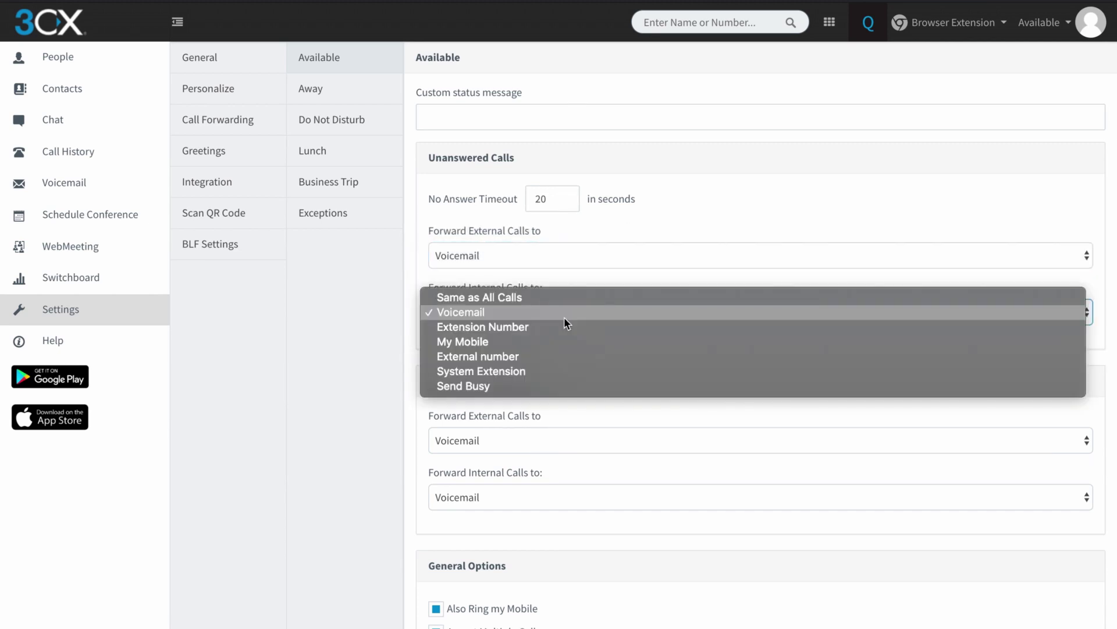
click(599, 275)
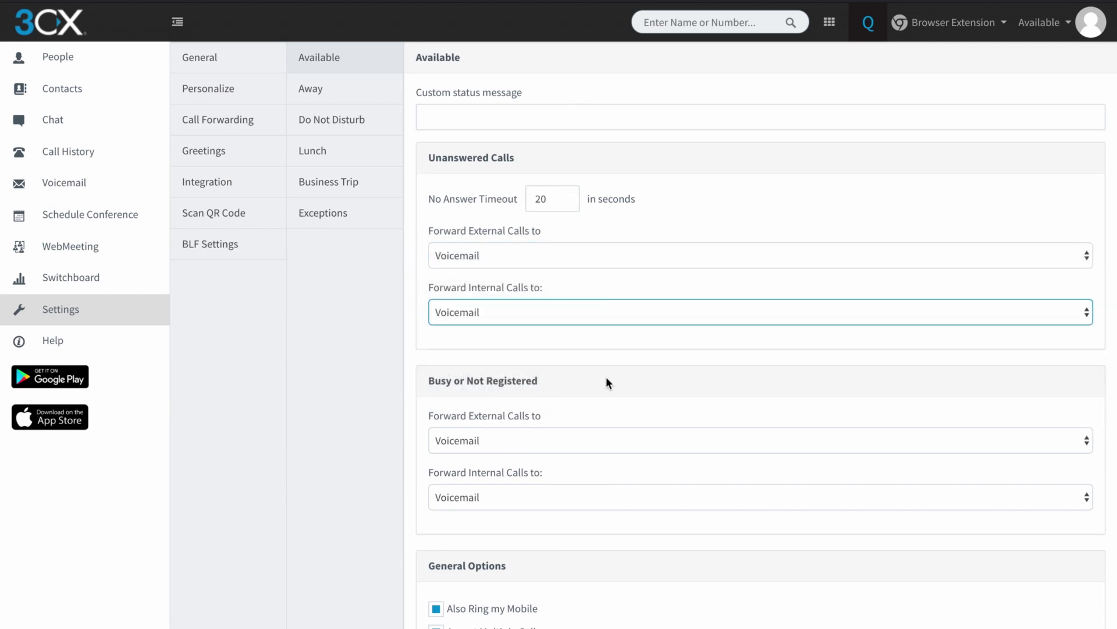
scroll(607, 378, down, 2)
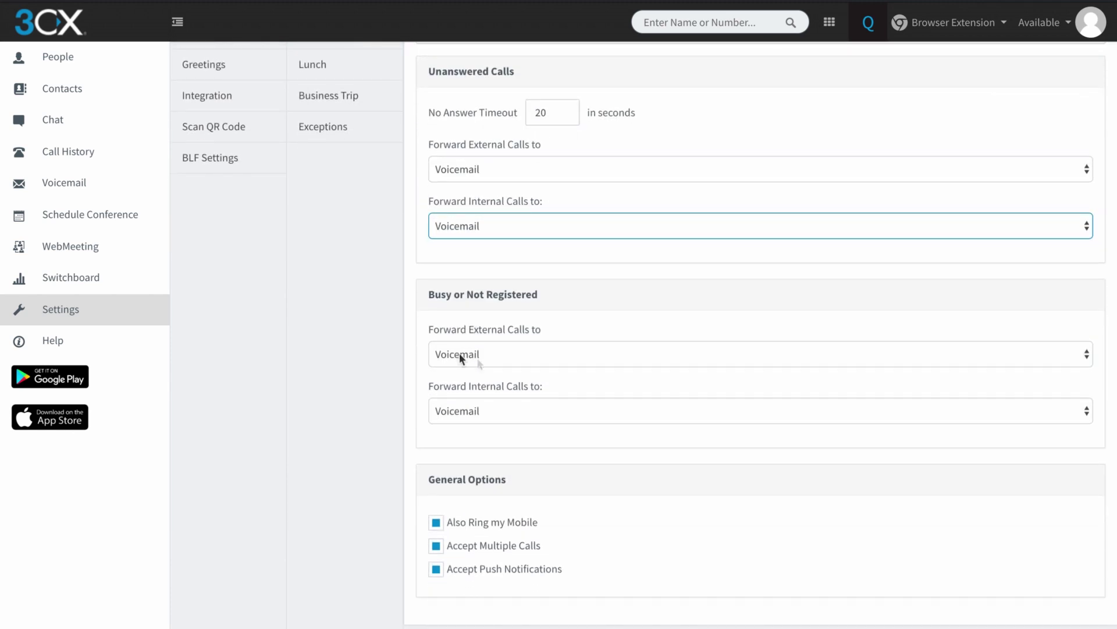
click(558, 354)
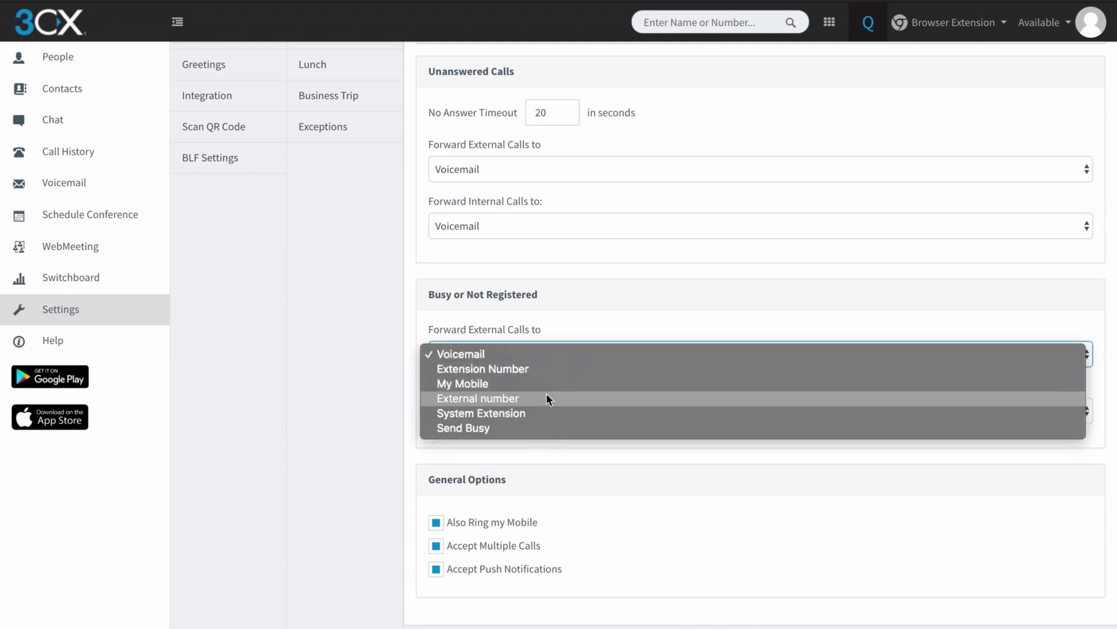
click(611, 325)
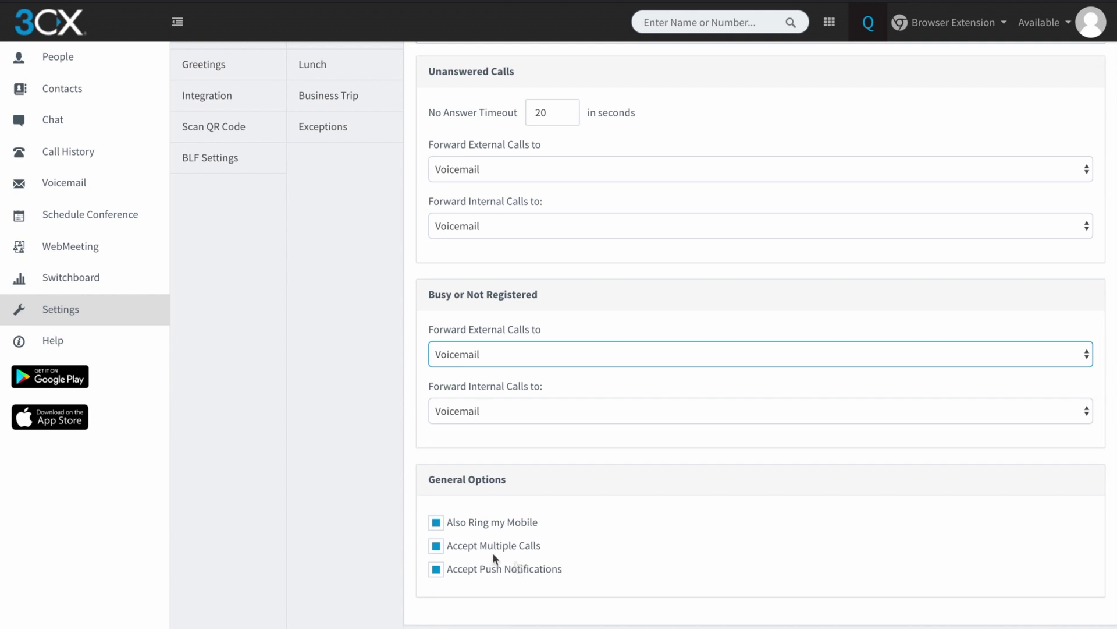
click(436, 524)
click(437, 545)
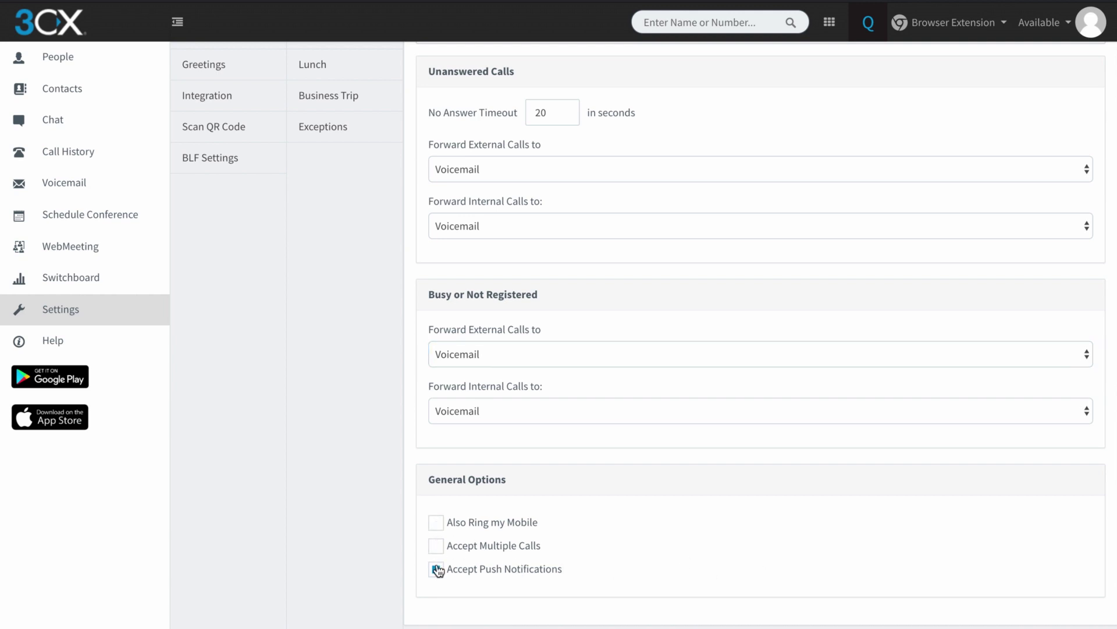
click(437, 569)
click(437, 569)
click(437, 545)
click(436, 522)
- Check Away's 'Gone out' message and Voicemail internal forwarding unchanged, then view the Do Not Disturb rules
scroll(582, 291, up, 2)
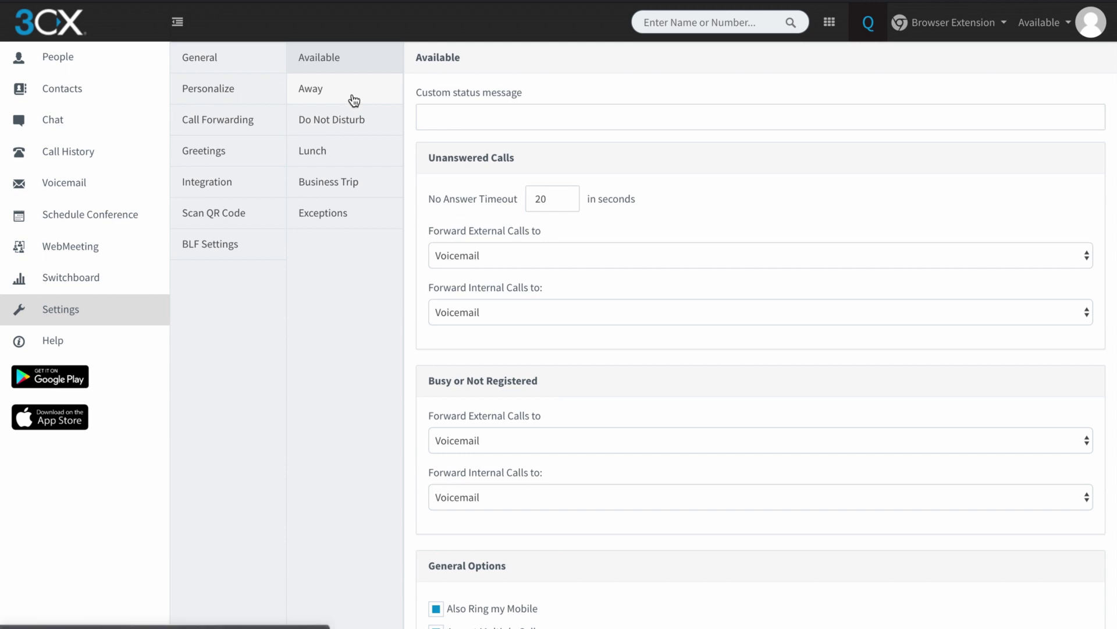
click(354, 100)
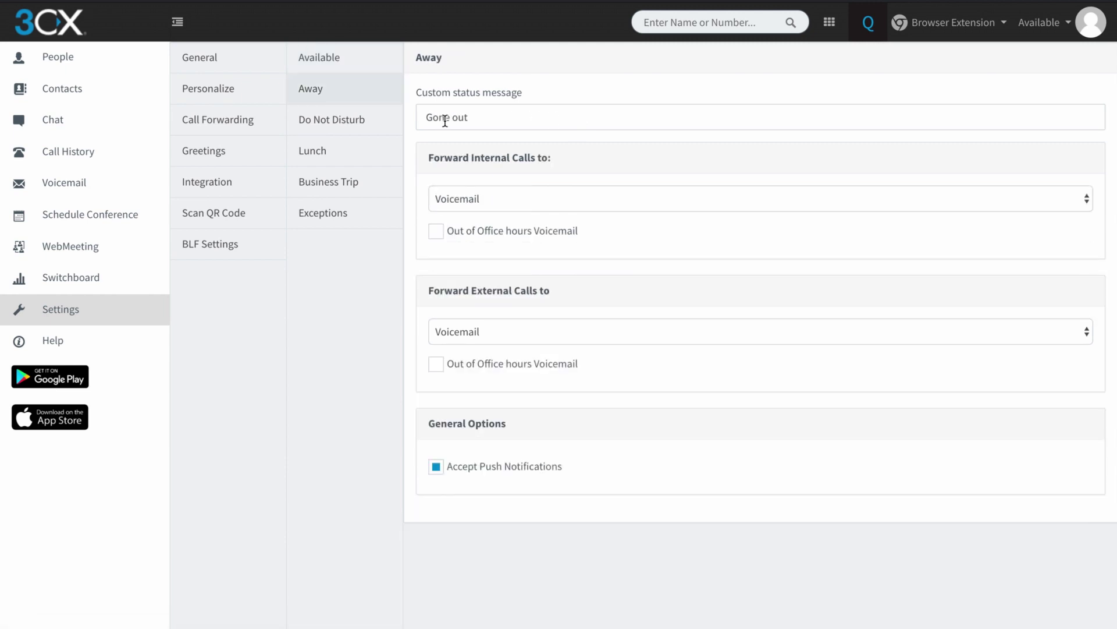
drag(481, 117, 404, 120)
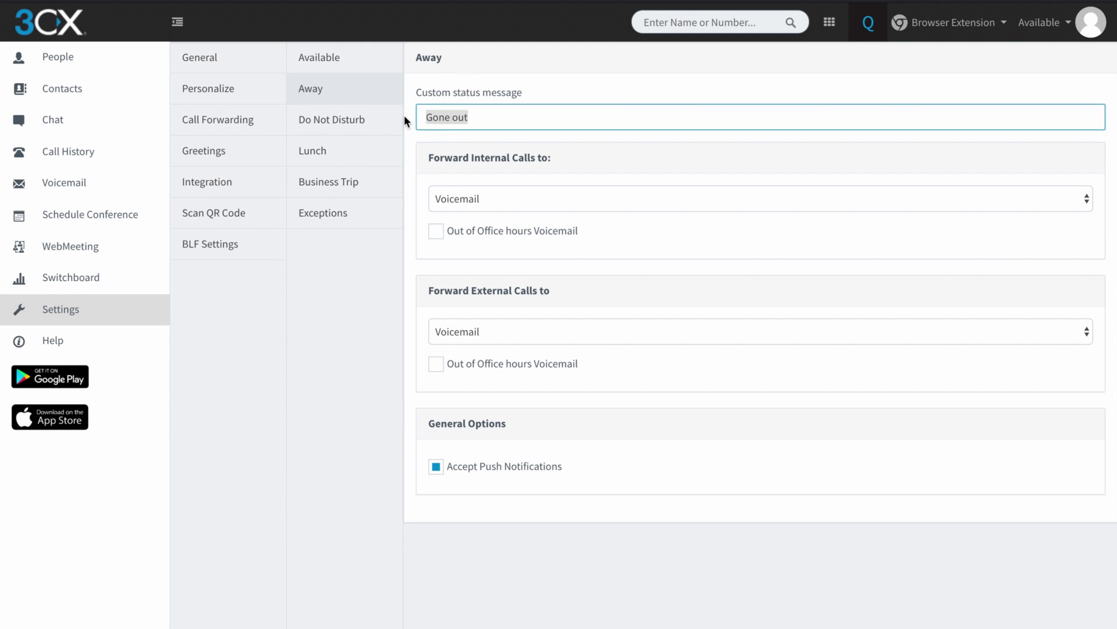
click(504, 117)
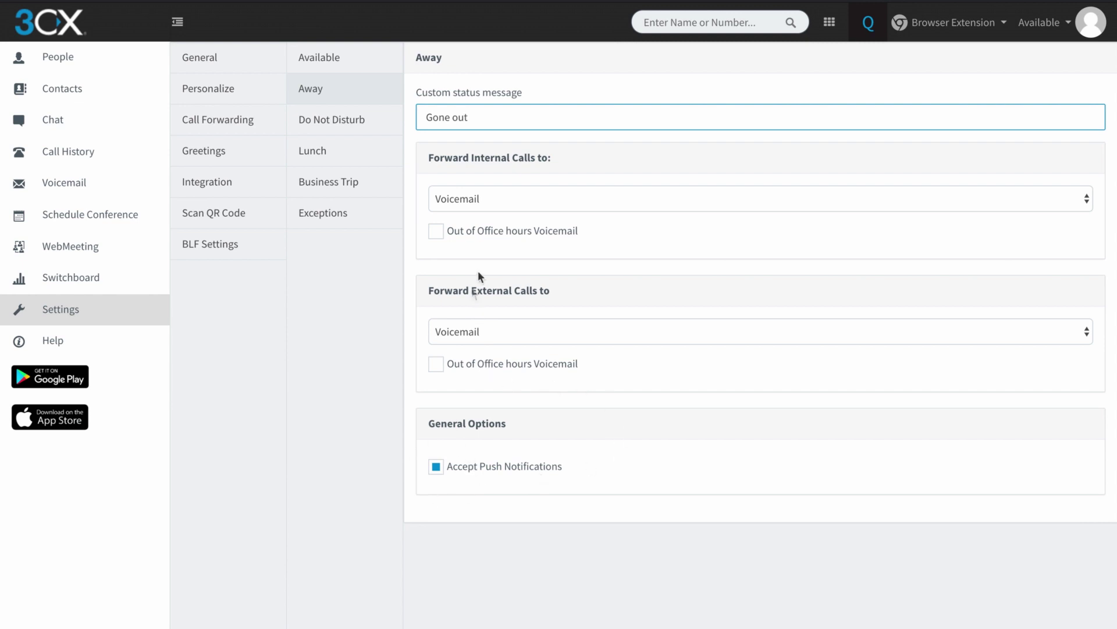
click(539, 198)
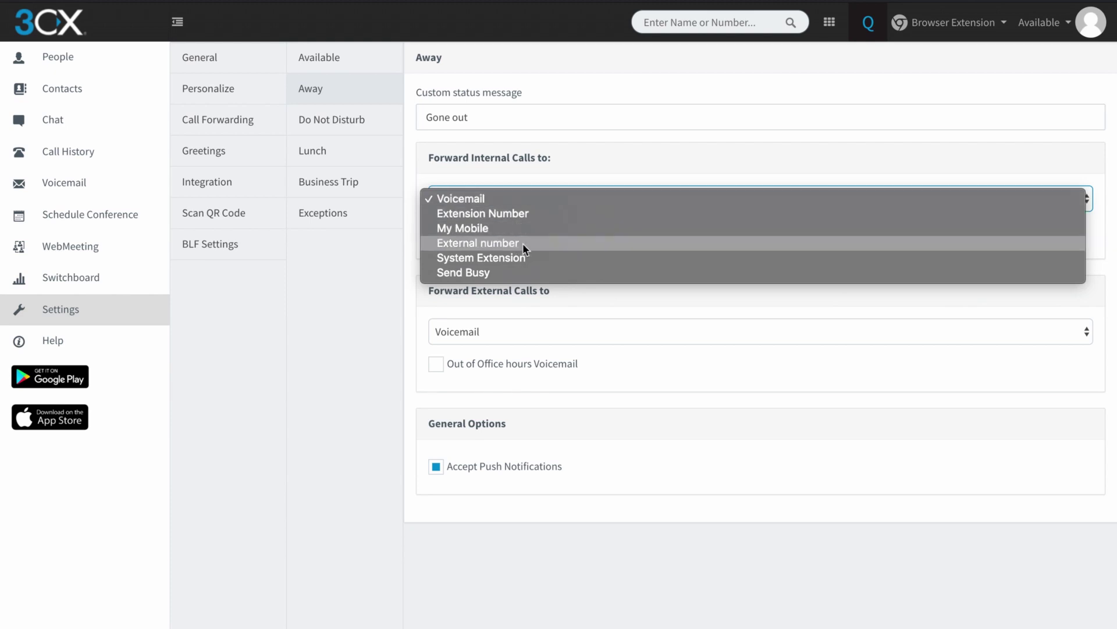
click(577, 170)
click(349, 125)
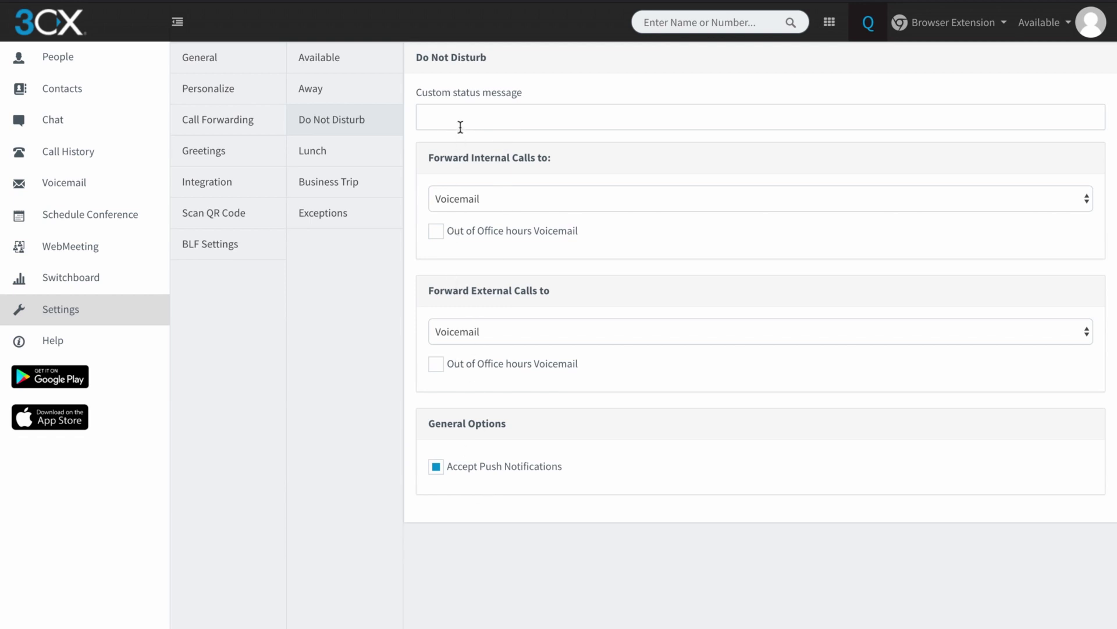
- Look over the Lunch forwarding rules, then view the Business Trip forwarding rules
click(368, 153)
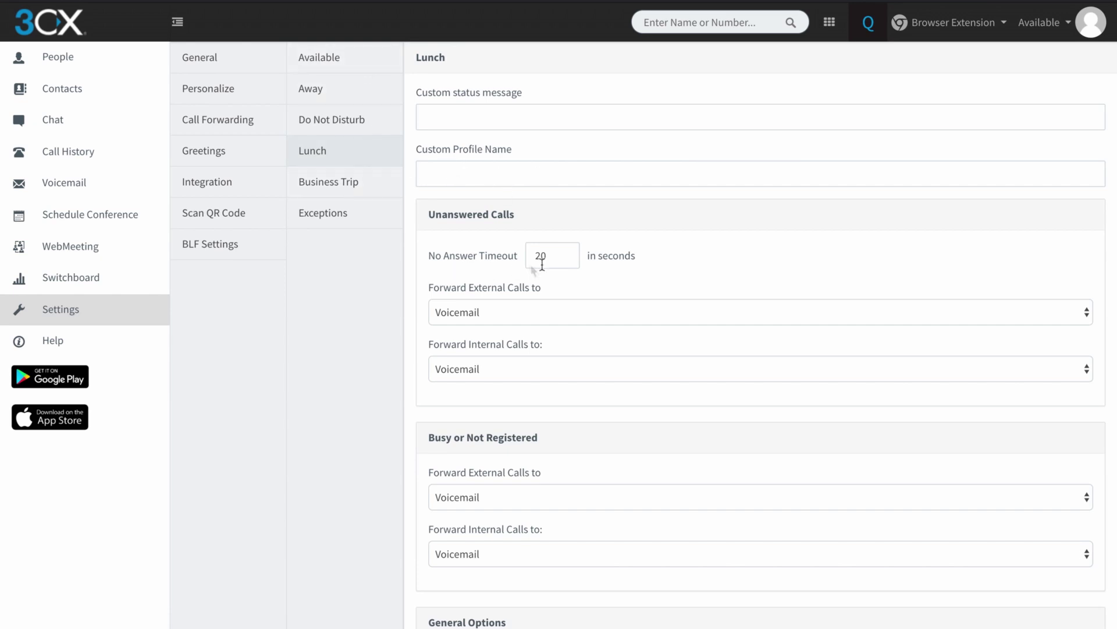
scroll(640, 332, down, 3)
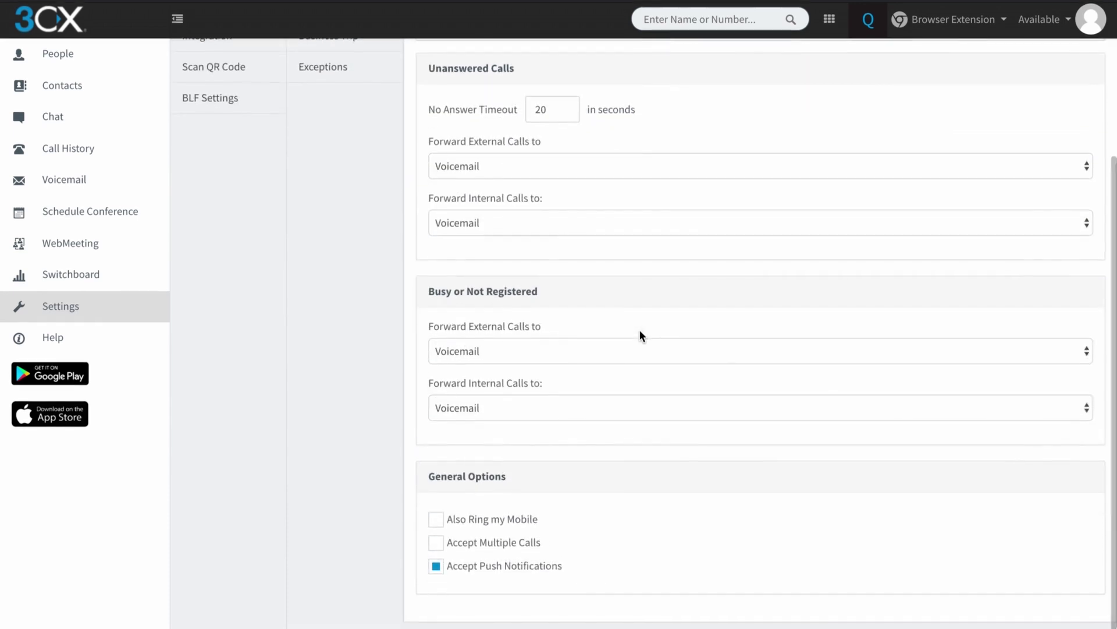
scroll(640, 336, up, 3)
click(349, 183)
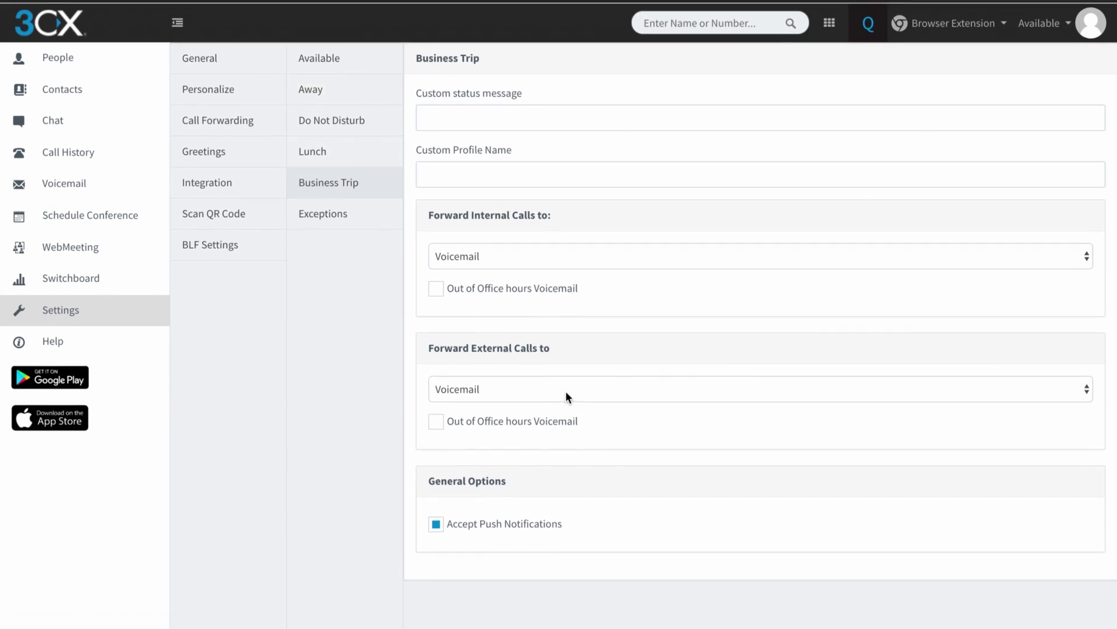
- Add a new exception rule from the Exceptions list, opening a blank Exception Rule dialog
click(353, 222)
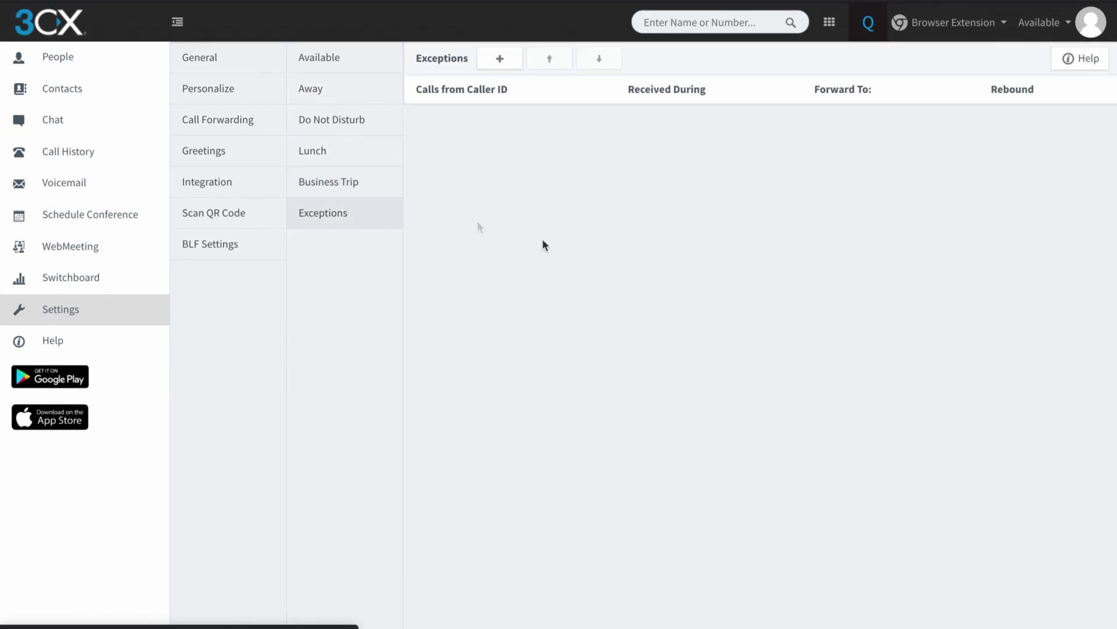
click(500, 59)
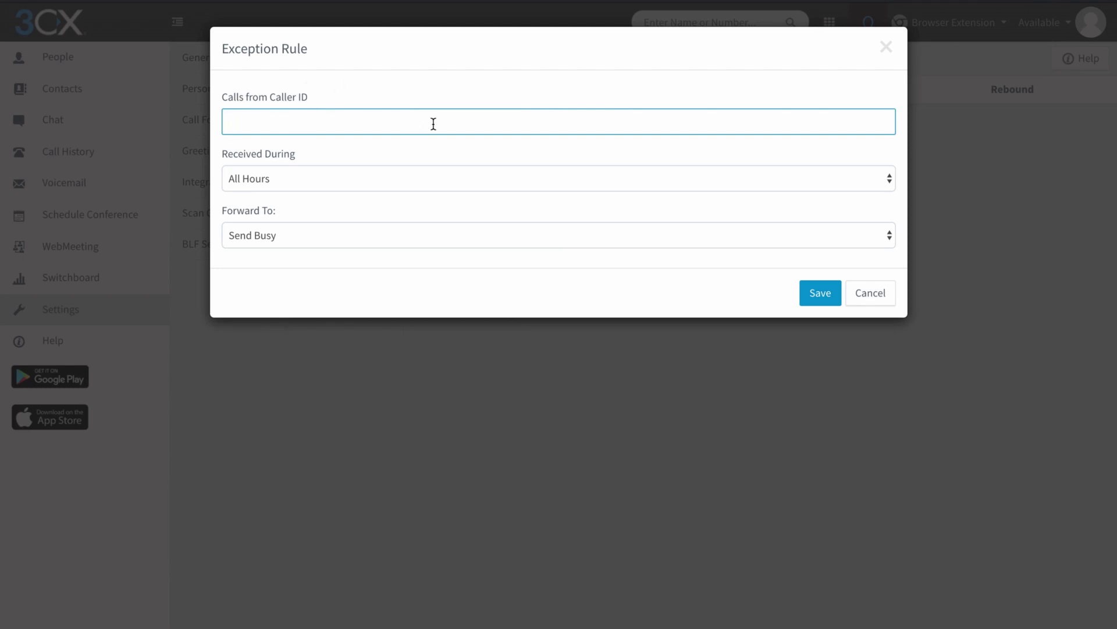
click(373, 188)
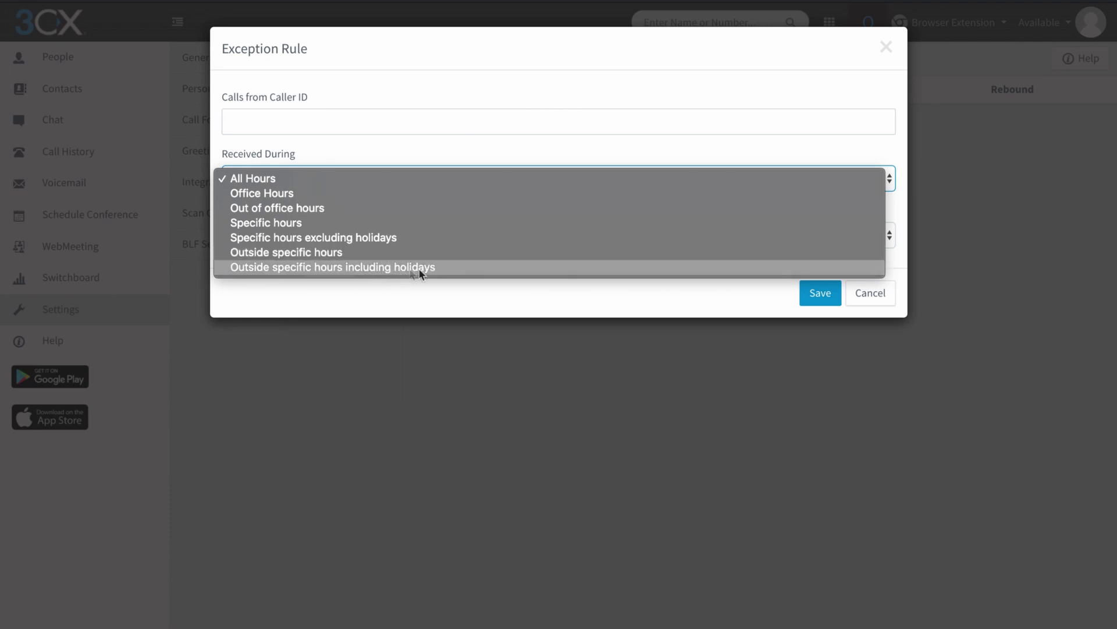
click(590, 292)
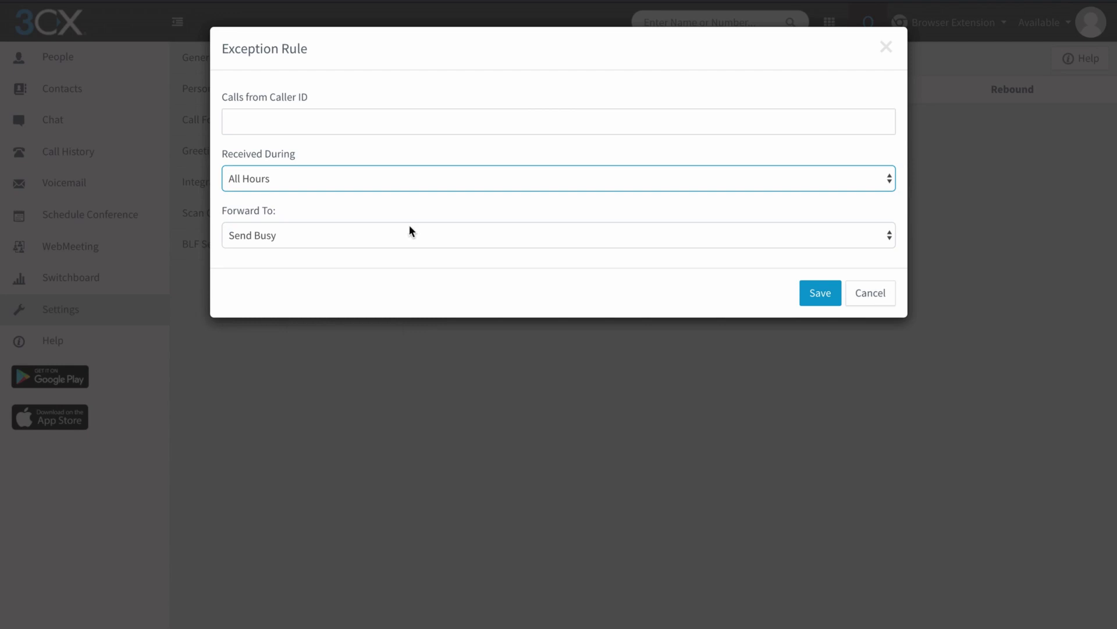
click(396, 235)
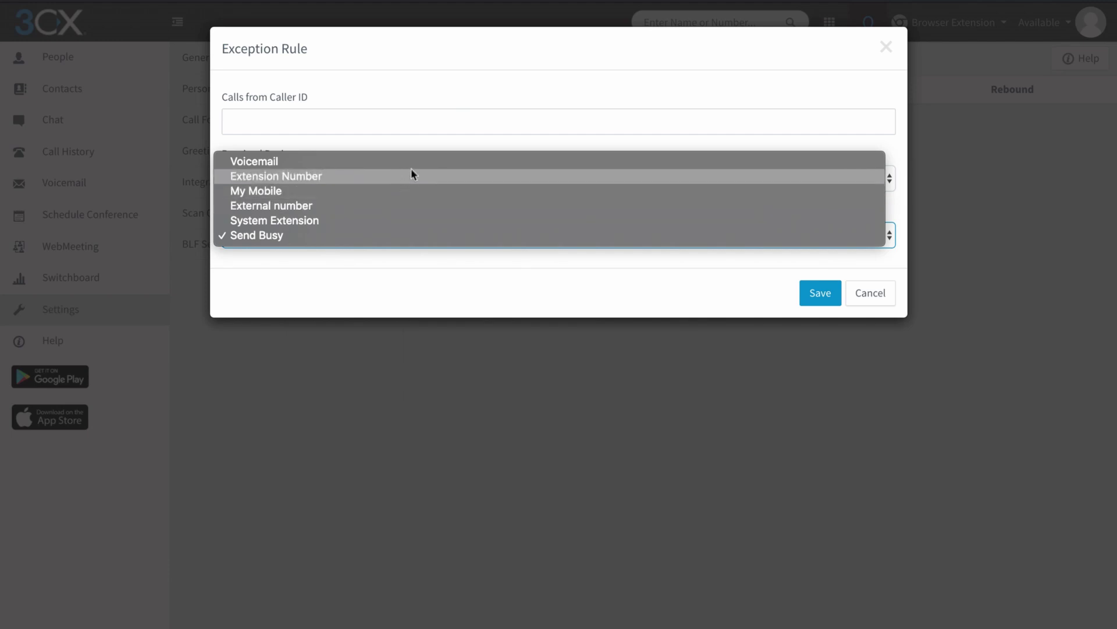
click(436, 144)
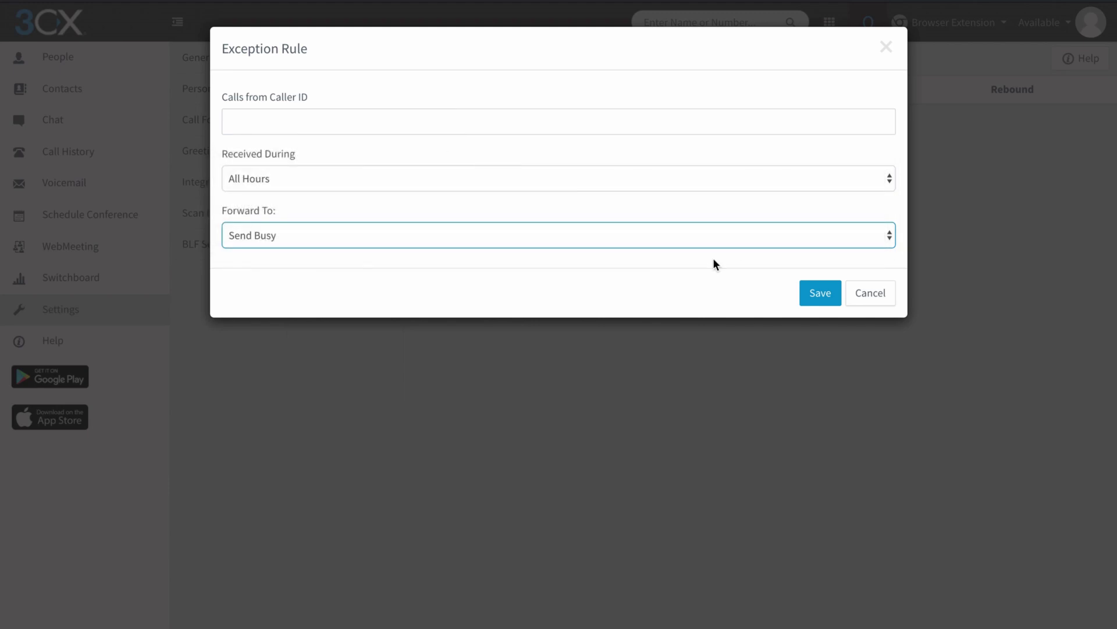